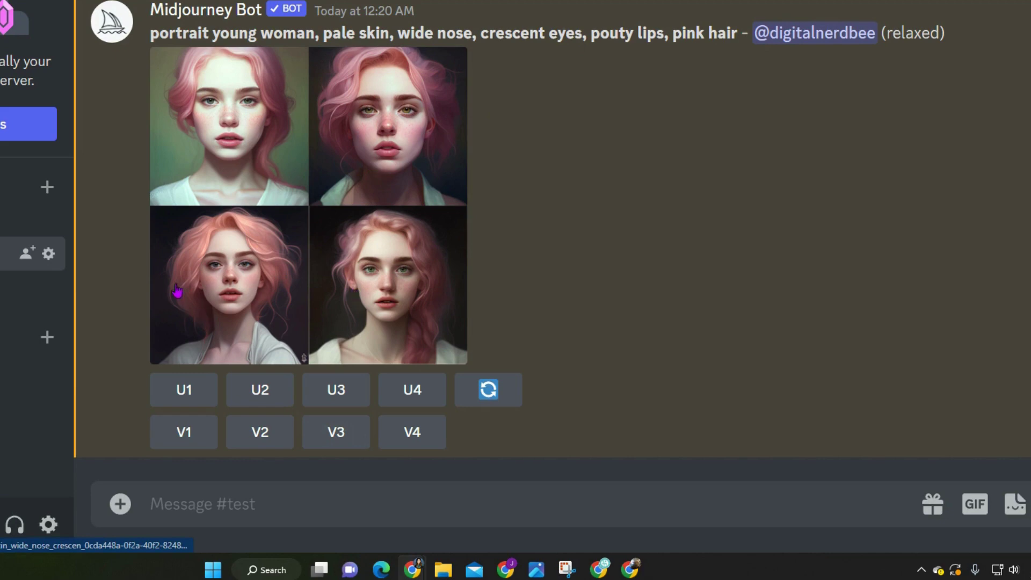
- Check the pink-haired woman portrait grid enlarged, then copy its prompt text into a new /imagine prompt
click(324, 189)
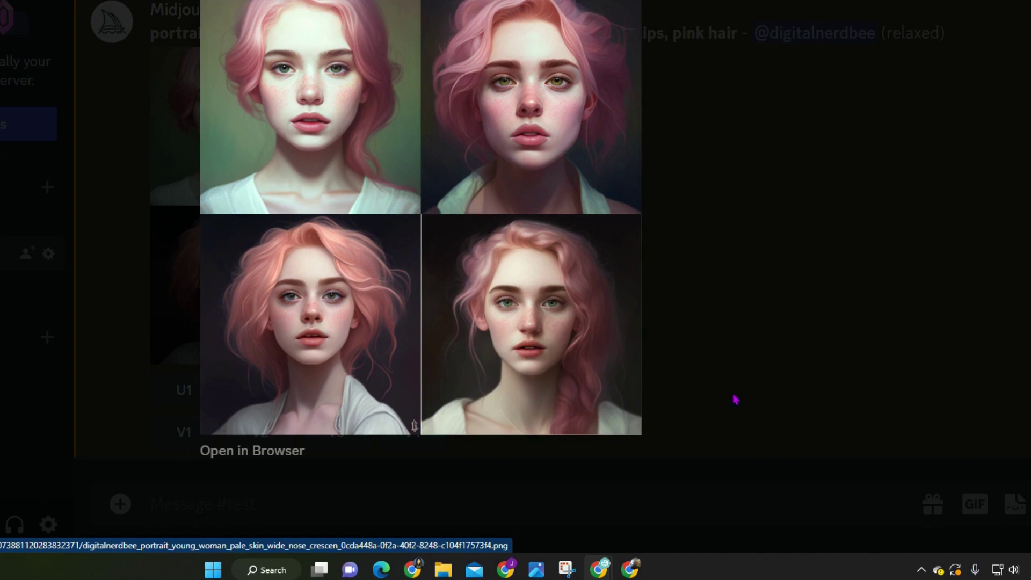
click(745, 429)
drag(738, 29, 151, 28)
key(ctrl+c)
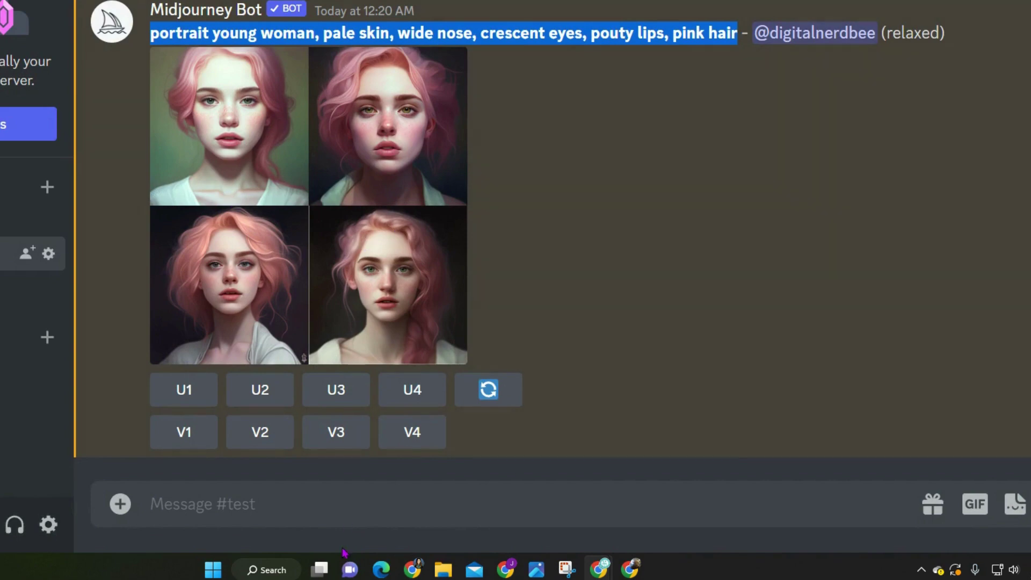
click(315, 512)
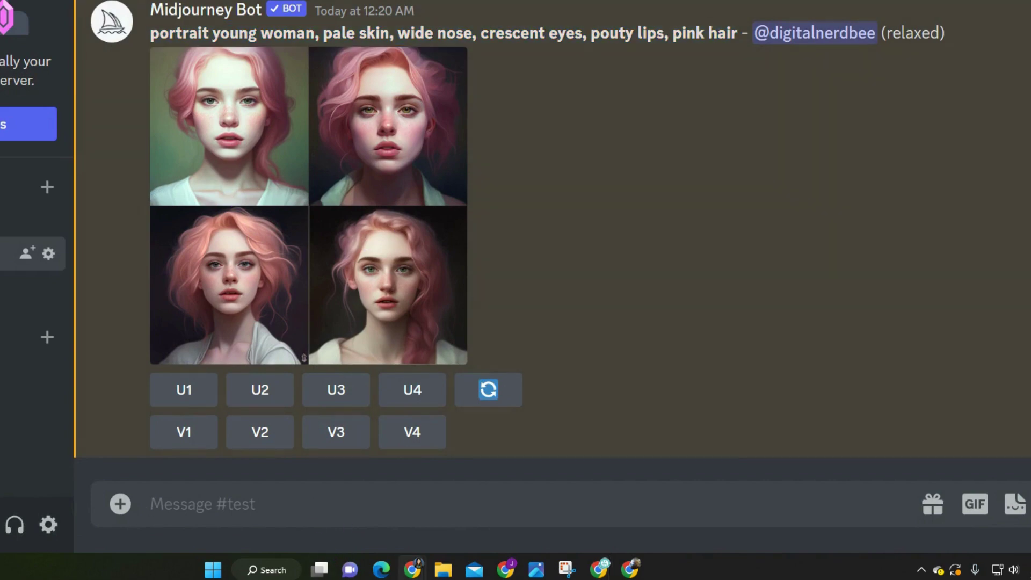
key(ctrl+v)
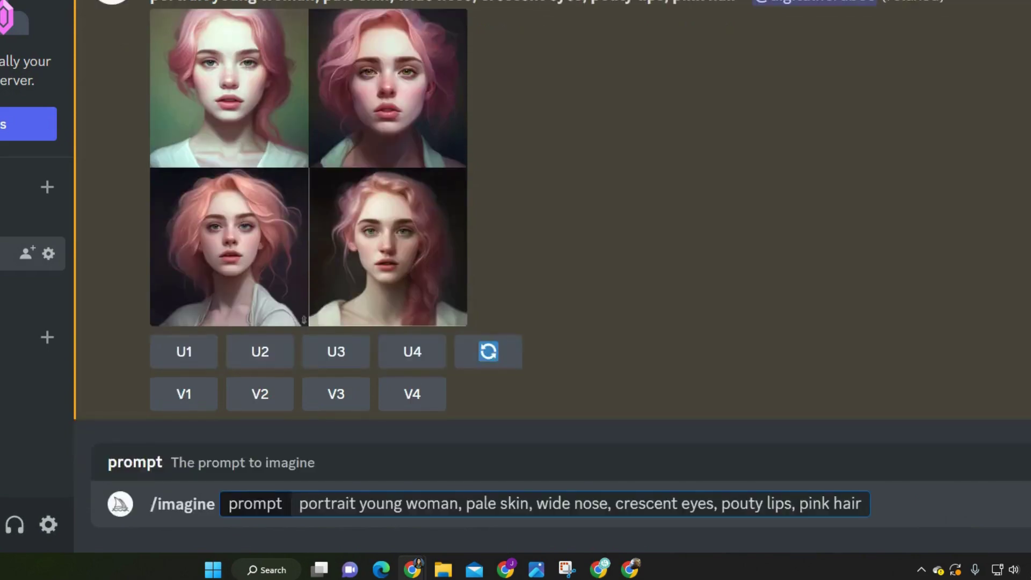
- Extend the prompt with "long side braid" after the pink hair and "brown" before the eyes
click(830, 508)
click(870, 498)
text(long side braid)
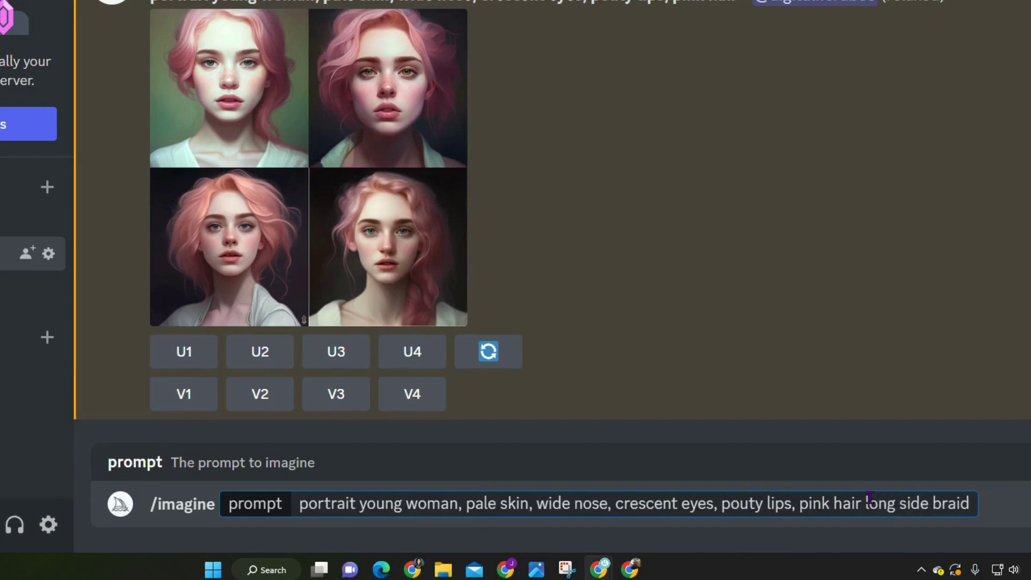
click(682, 503)
text(brown)
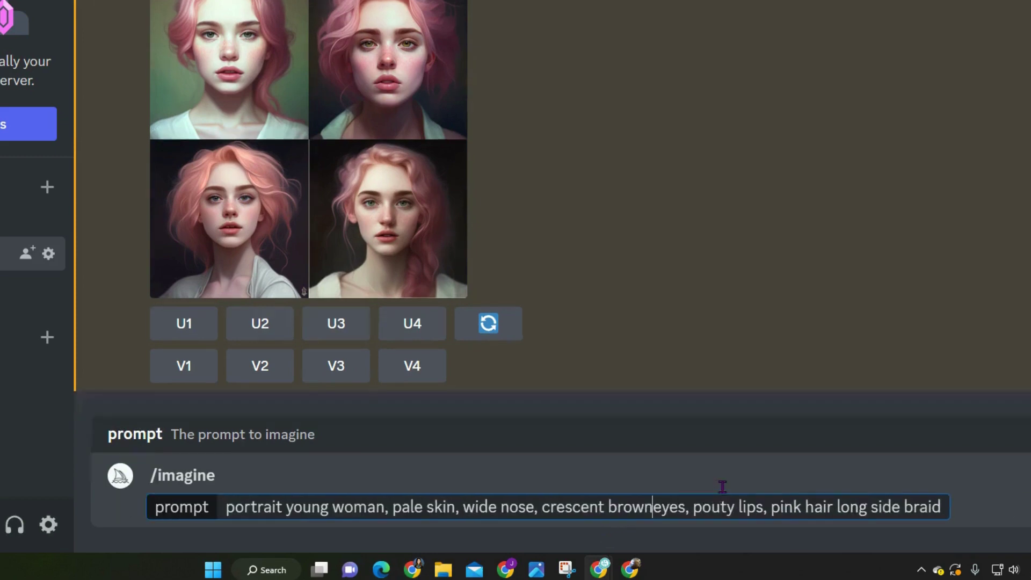
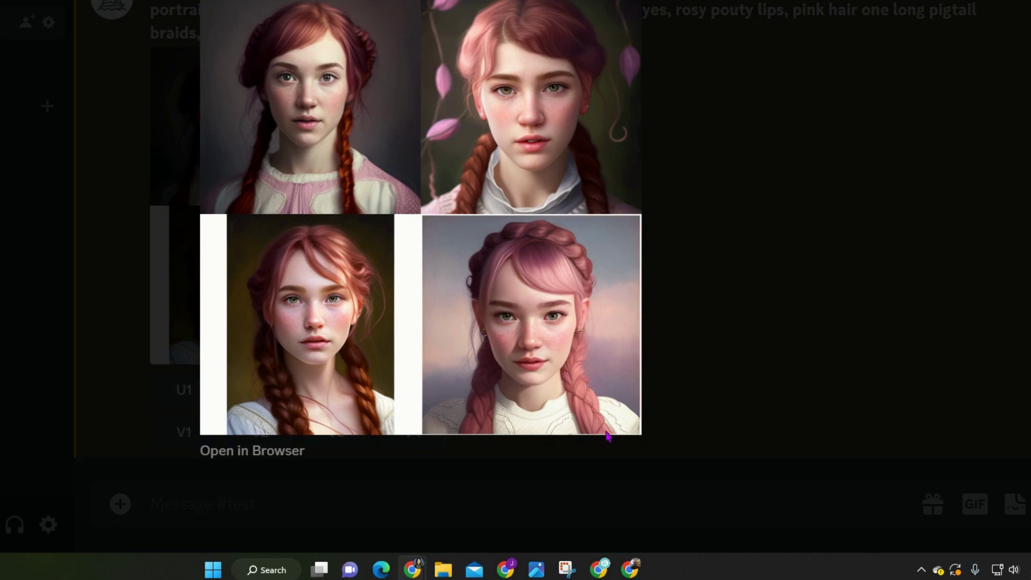
- Close the enlarged pigtail-braids portrait grid and upscale its fourth image
click(783, 200)
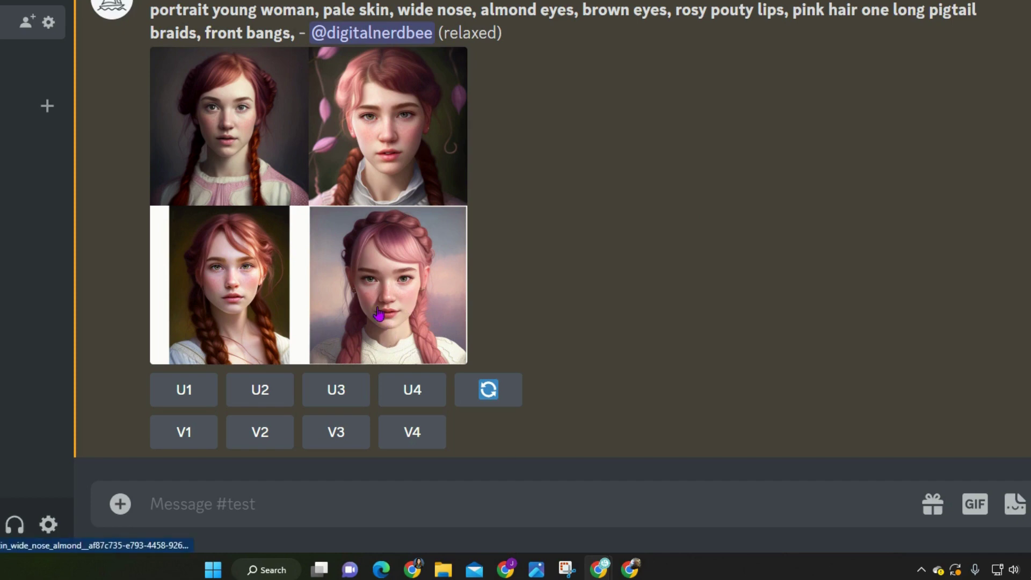
click(419, 399)
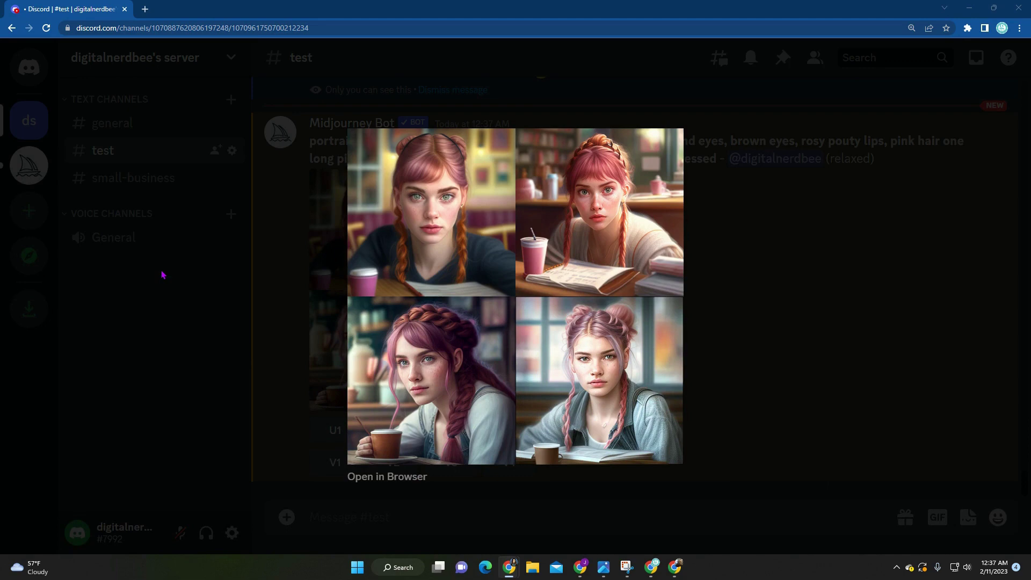
- Compare the stressed student coffee shop images with the upscaled pink-braids portrait, viewing the grid enlarged
click(951, 352)
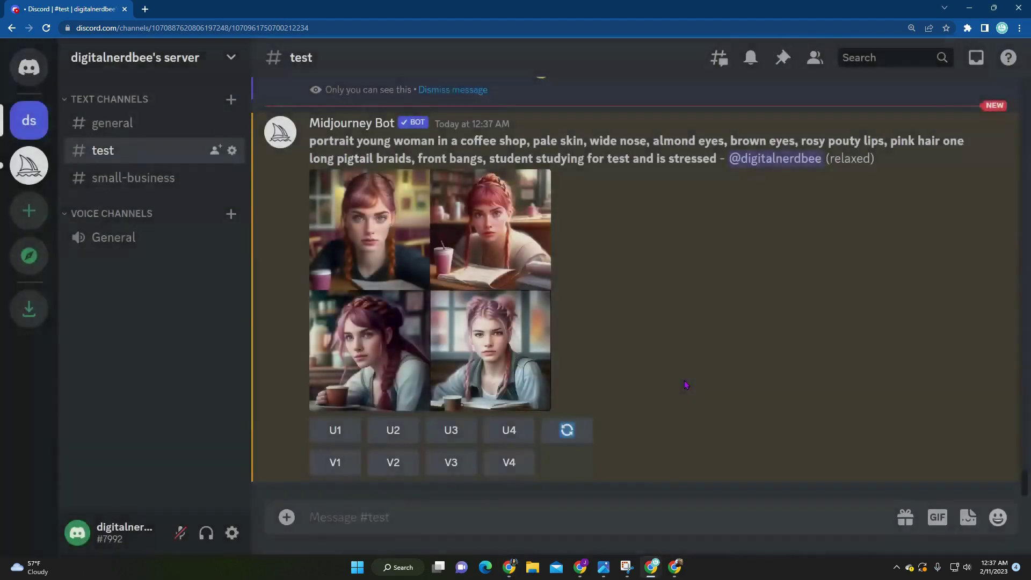
scroll(619, 338, up, 5)
scroll(525, 281, down, 8)
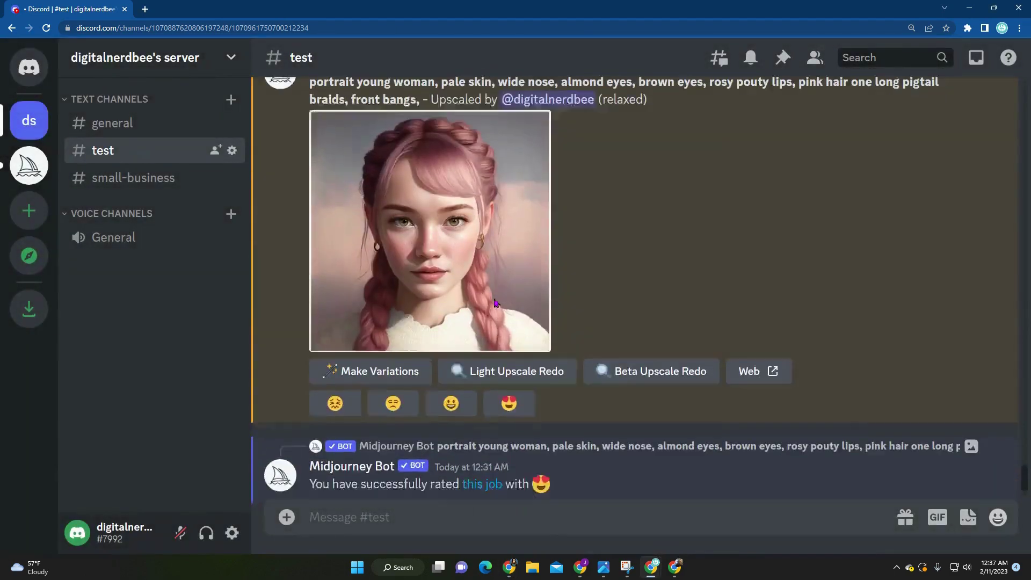
click(469, 331)
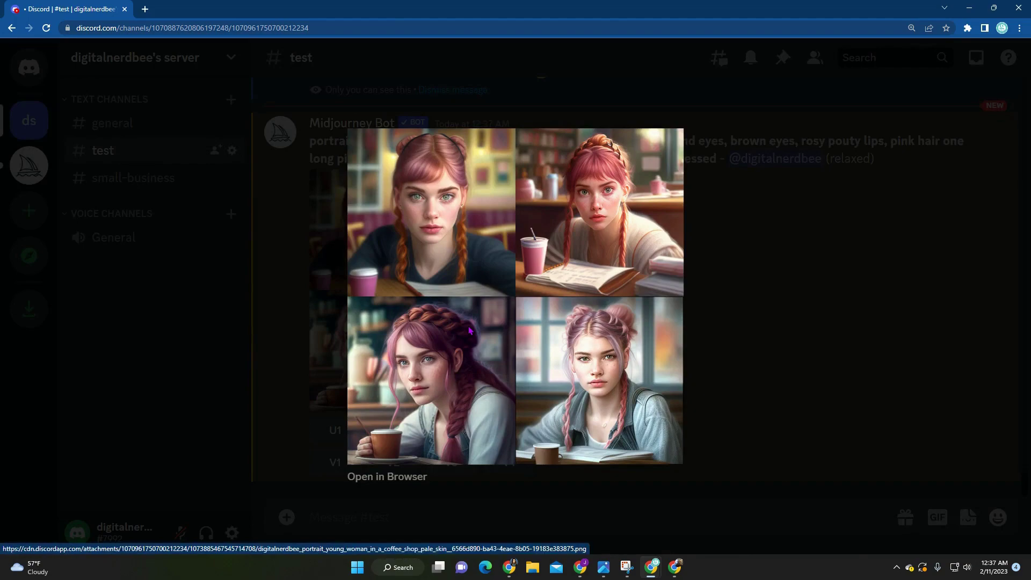
key(Escape)
scroll(379, 257, up, 4)
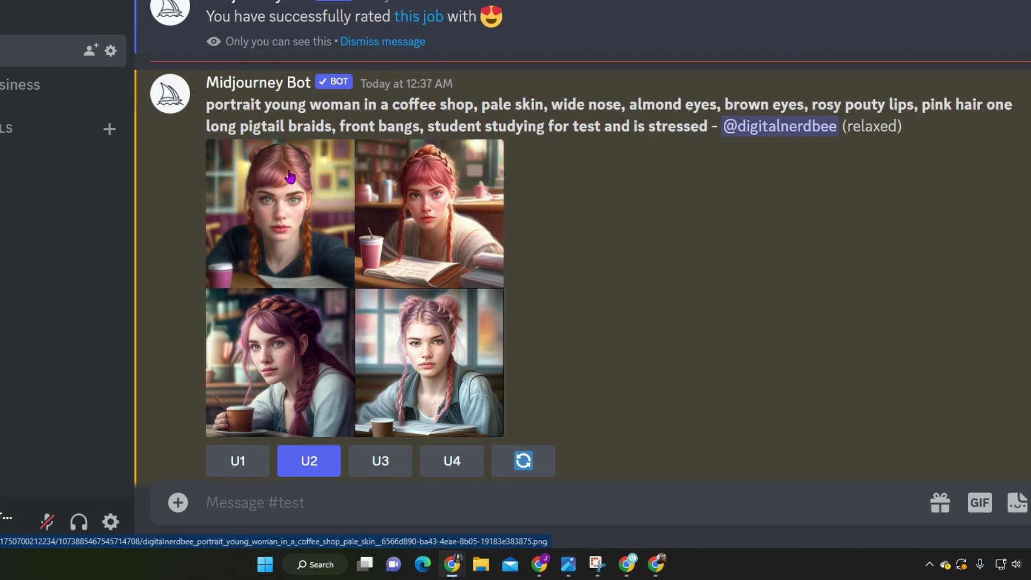
click(421, 231)
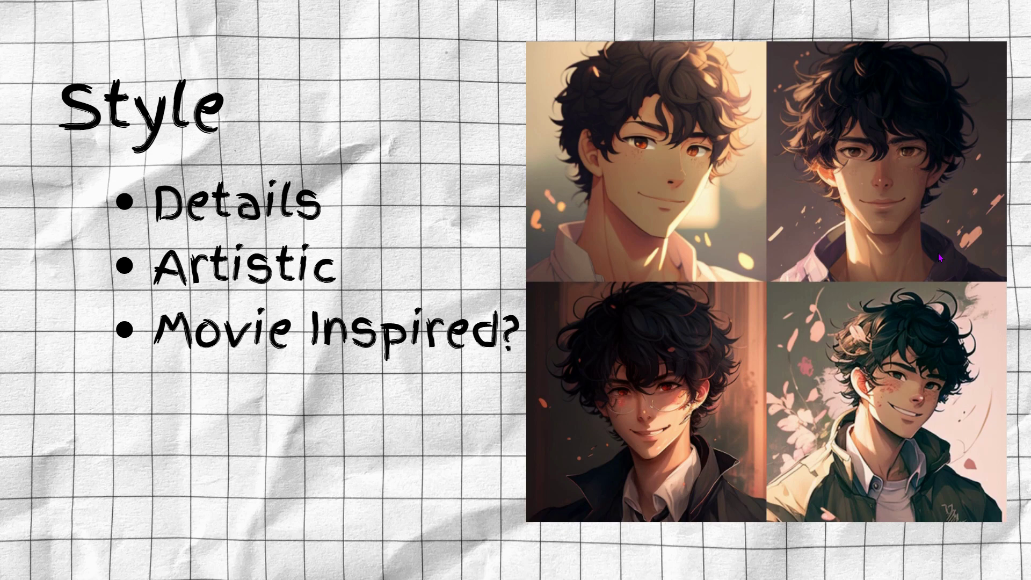
click(941, 257)
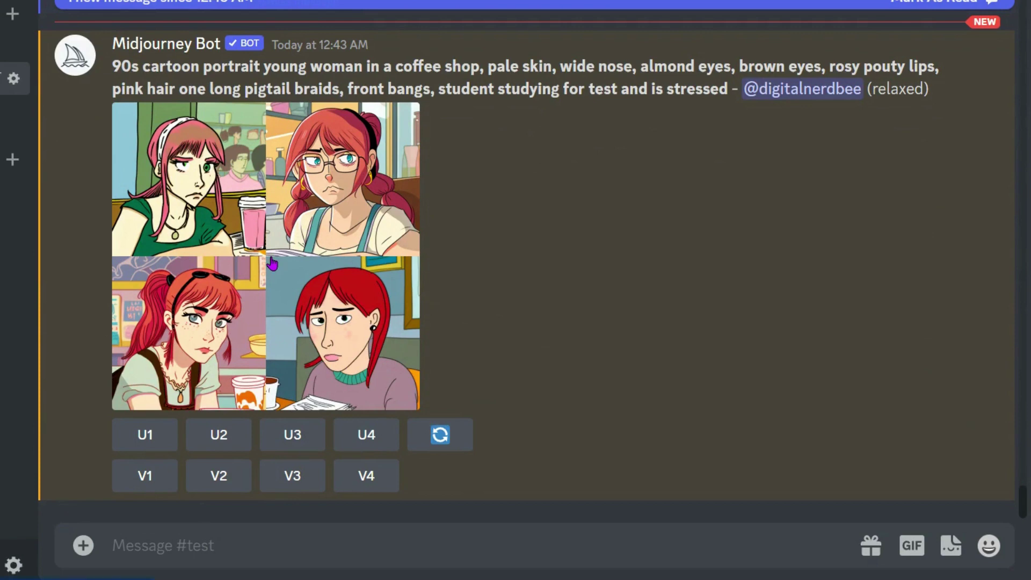
- Examine the 90s cartoon, Disney Pixar princess and black-and-white spotlight versions of the coffee shop portrait enlarged
click(273, 264)
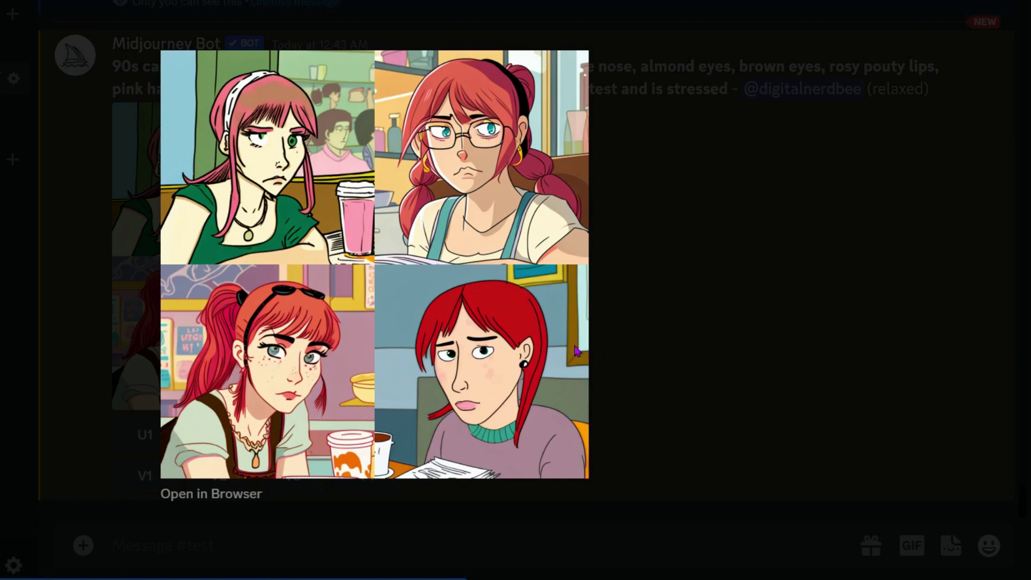
click(649, 337)
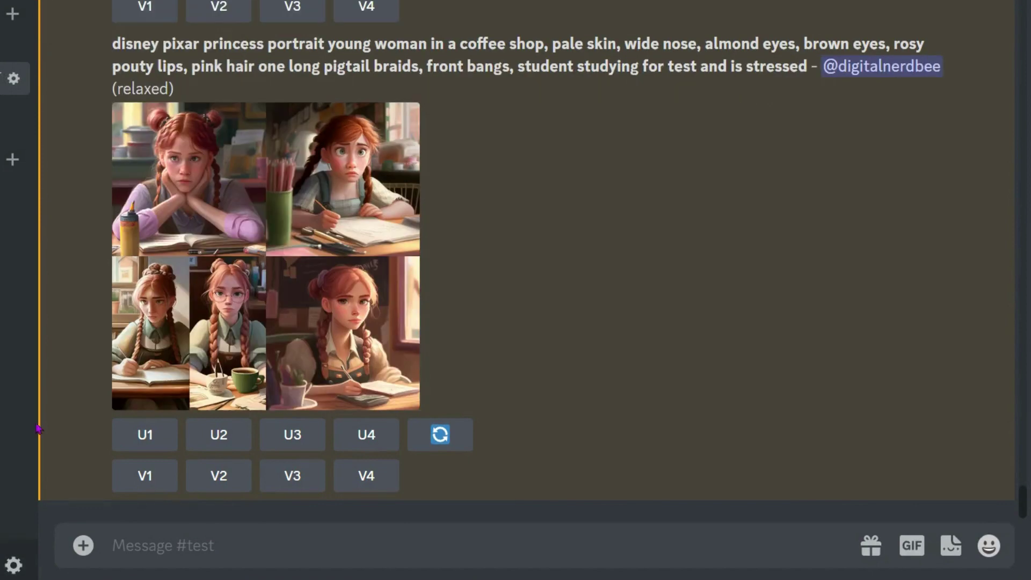
click(272, 316)
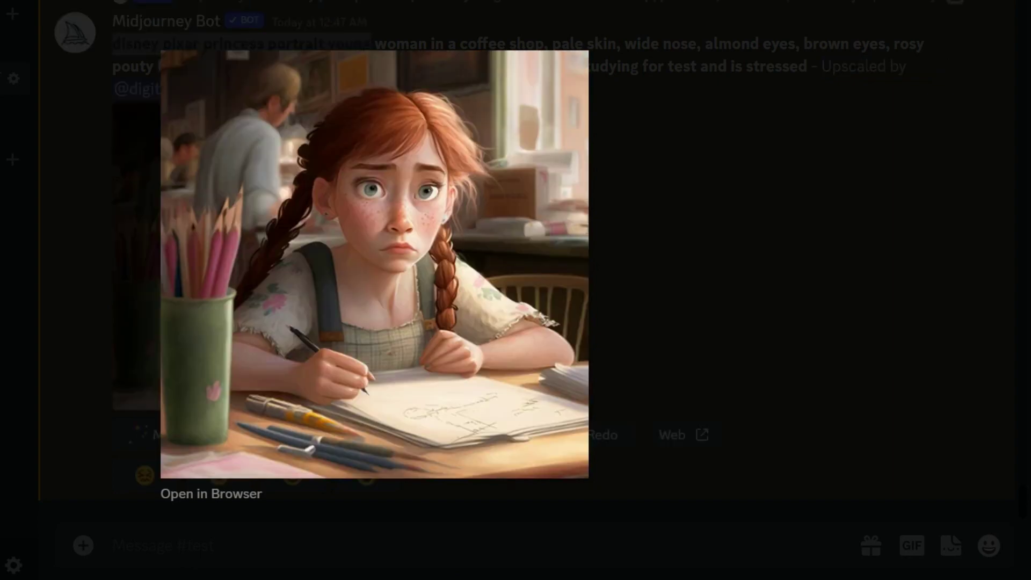
key(Escape)
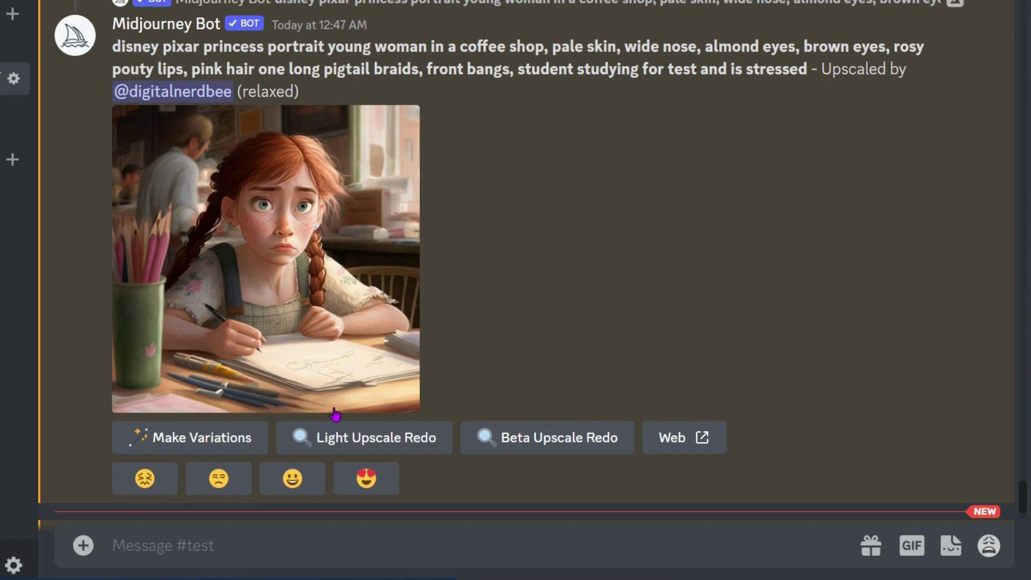
scroll(334, 414, down, 8)
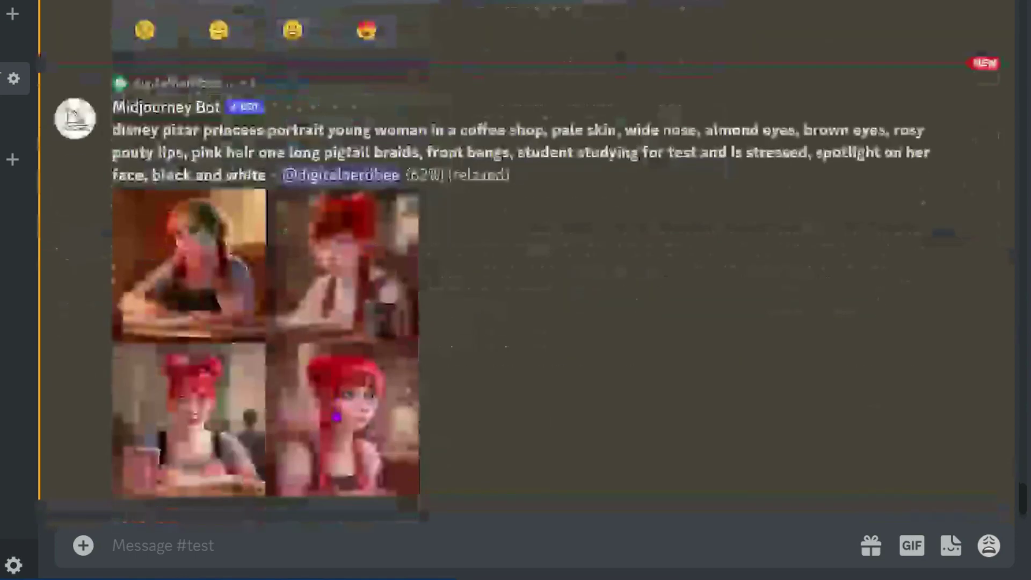
click(350, 415)
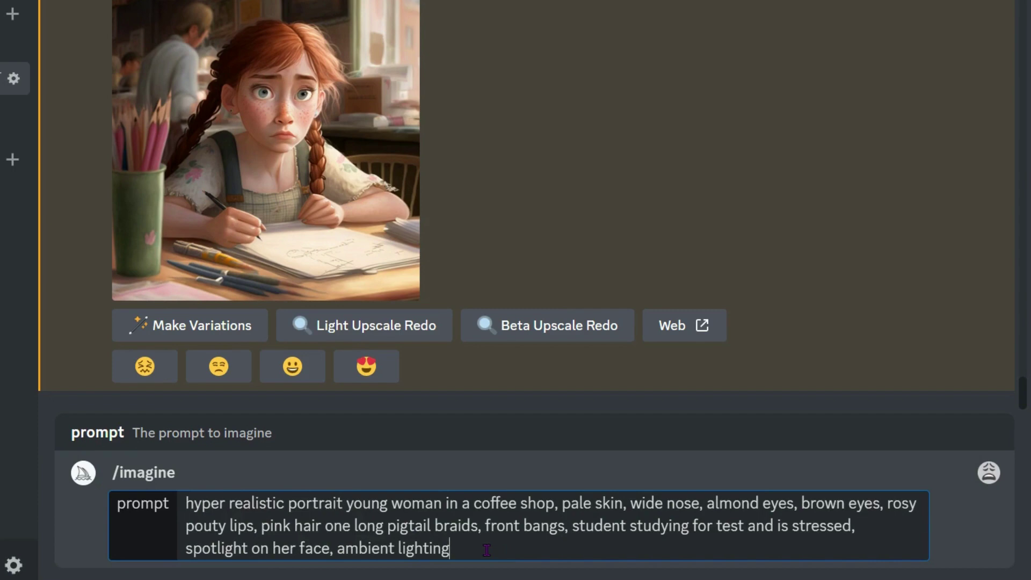
- Add ", hd" to the end of the hyper realistic coffee shop portrait prompt and submit it
text(, hd)
key(Return)
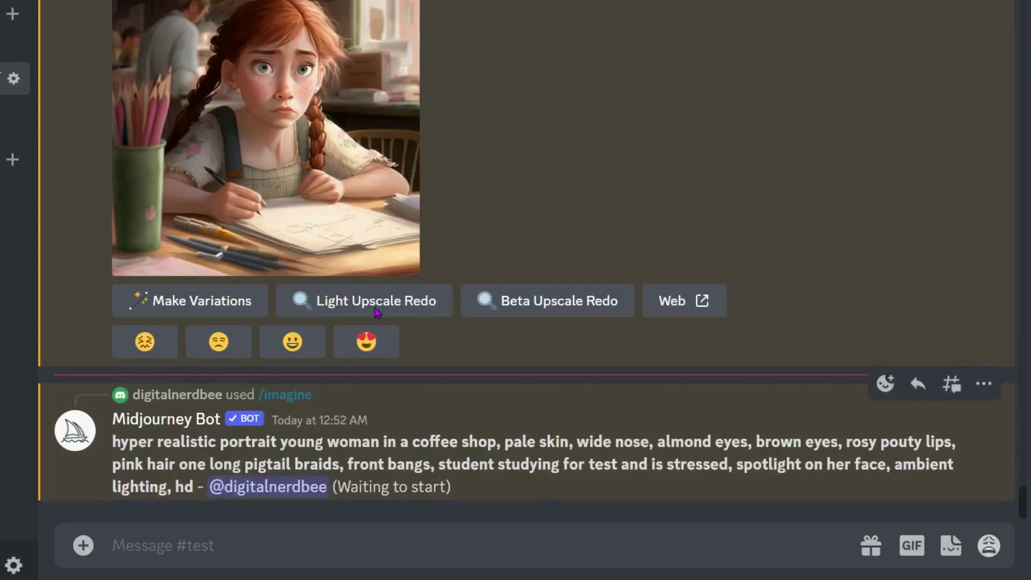
- Review the earlier style results in the channel and view the new hyper realistic portrait grid enlarged
scroll(340, 266, up, 20)
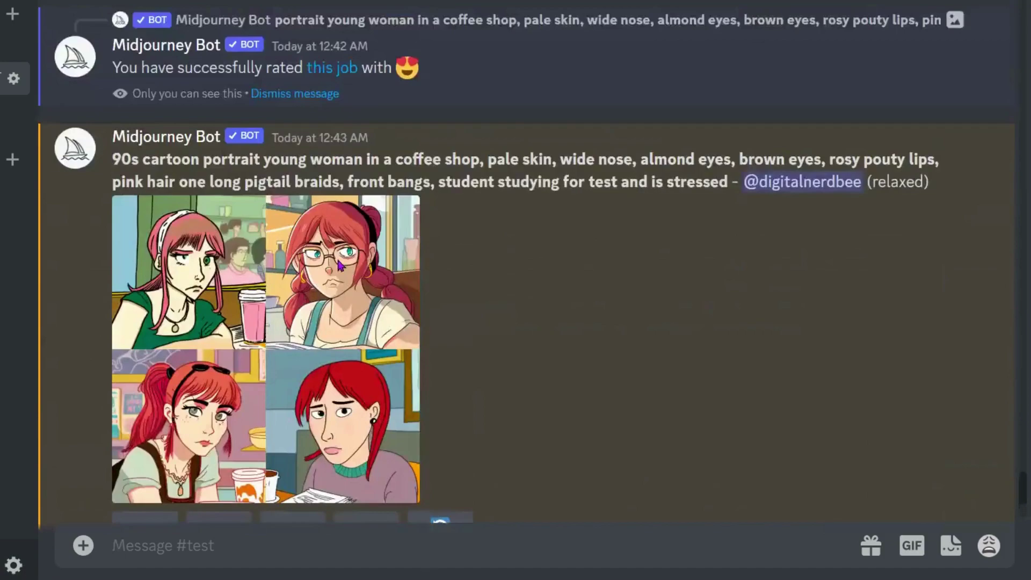
scroll(340, 265, up, 3)
scroll(379, 324, up, 10)
scroll(384, 331, down, 15)
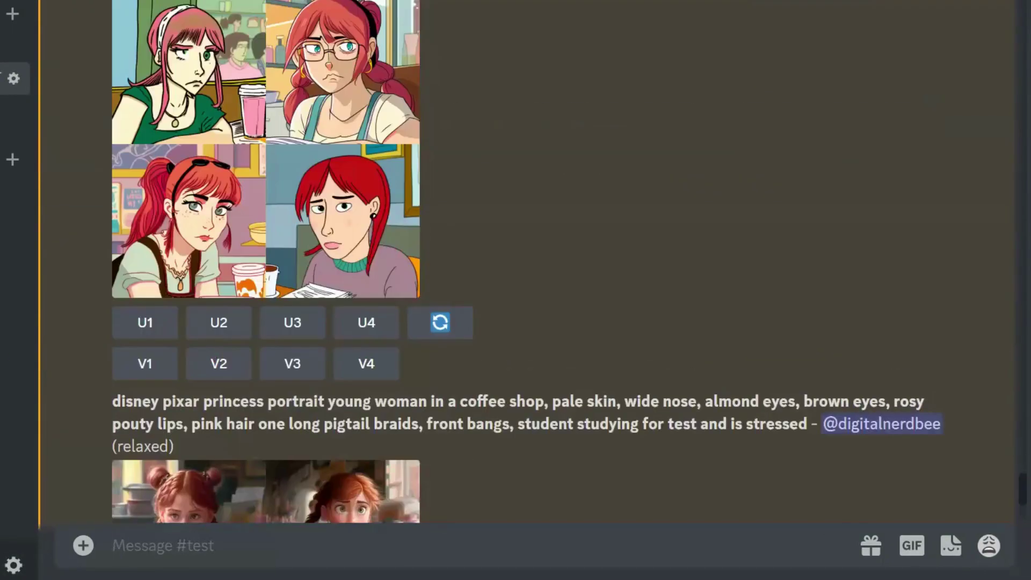
scroll(385, 331, down, 5)
click(385, 332)
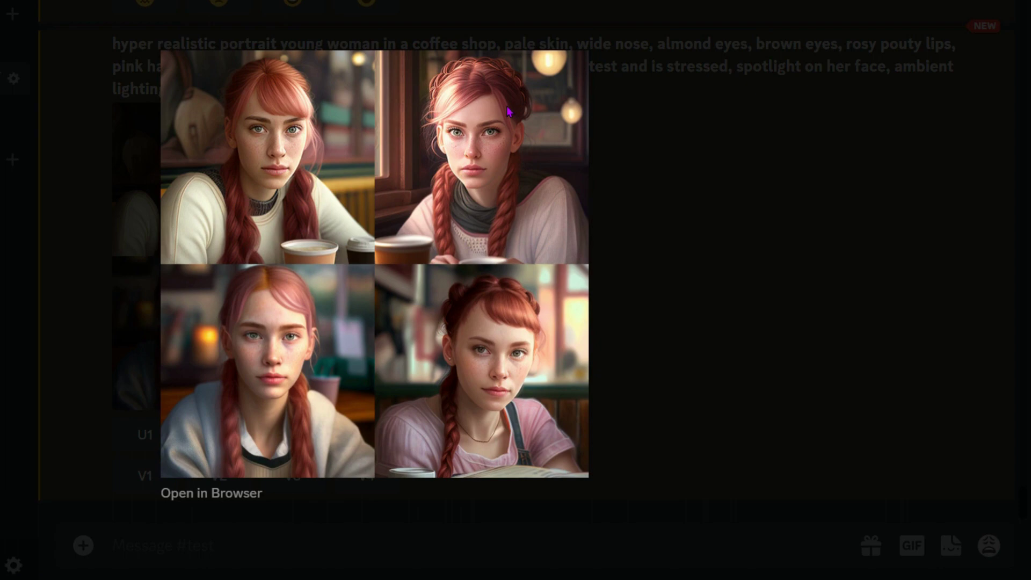
click(766, 311)
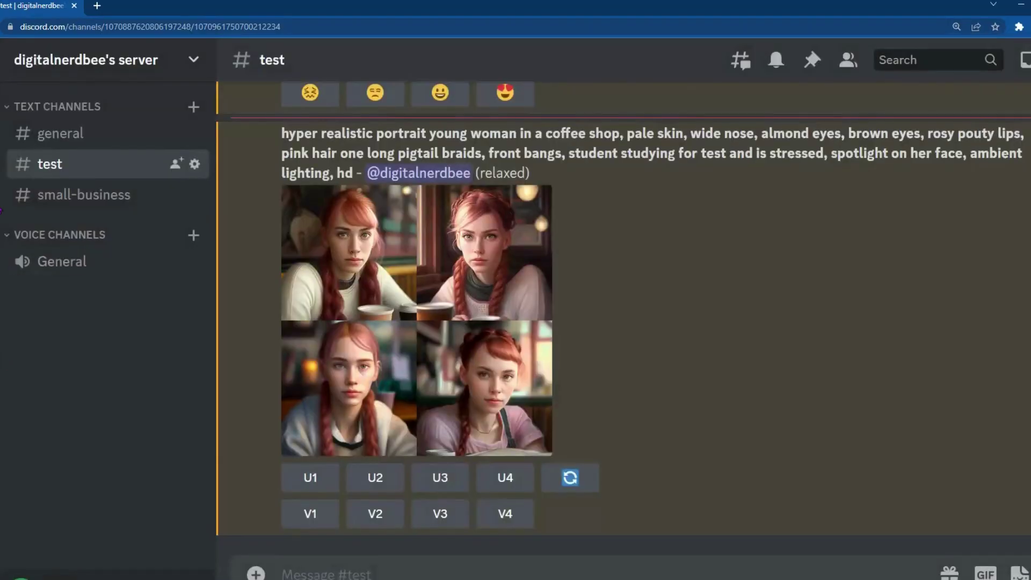
- Switch to the Midjourney server and open its characters channel to look at other members' prompts and images
click(1, 164)
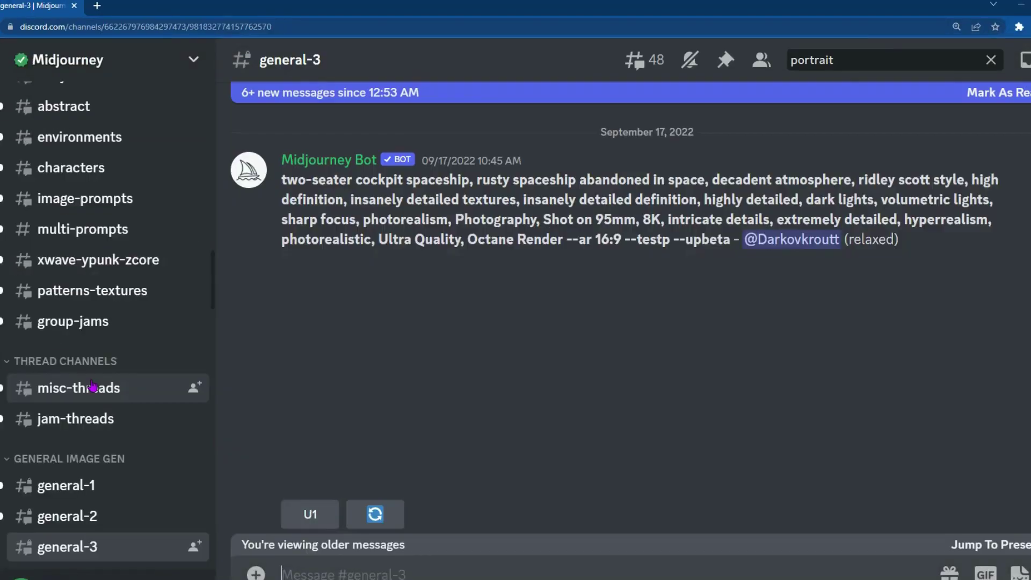
scroll(105, 454, down, 20)
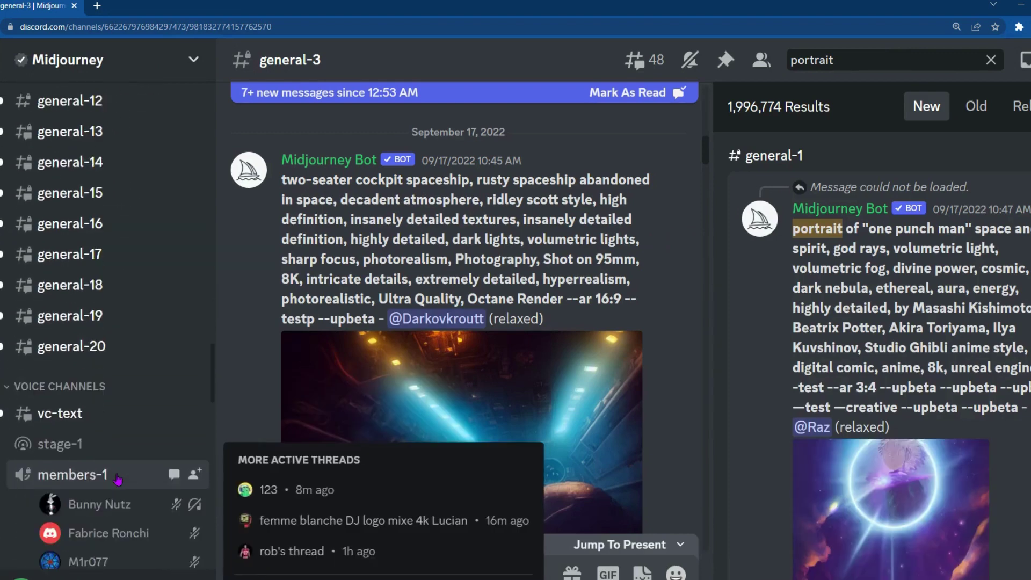
scroll(118, 480, up, 15)
mouse_move(118, 480)
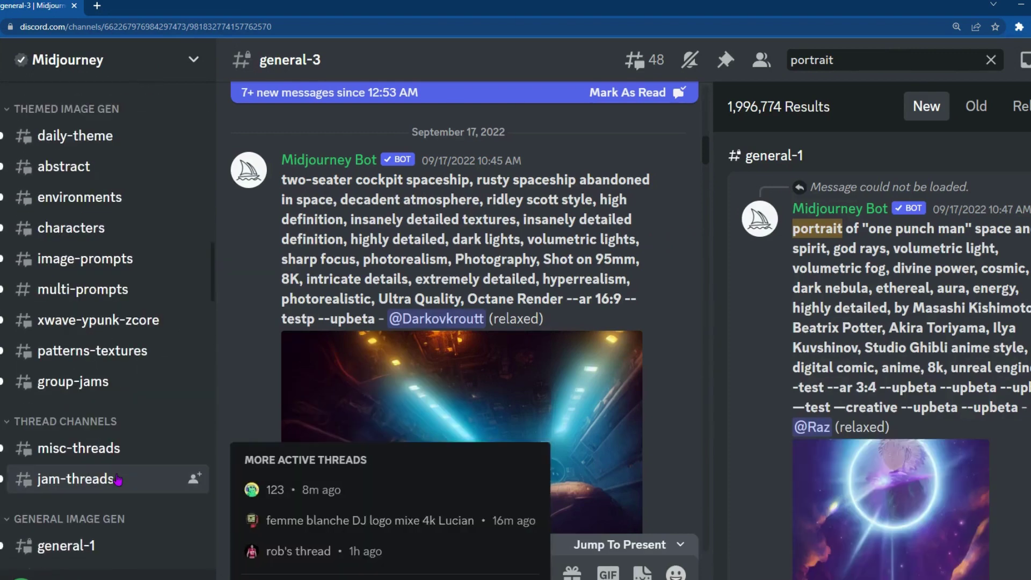
scroll(149, 400, up, 2)
click(94, 290)
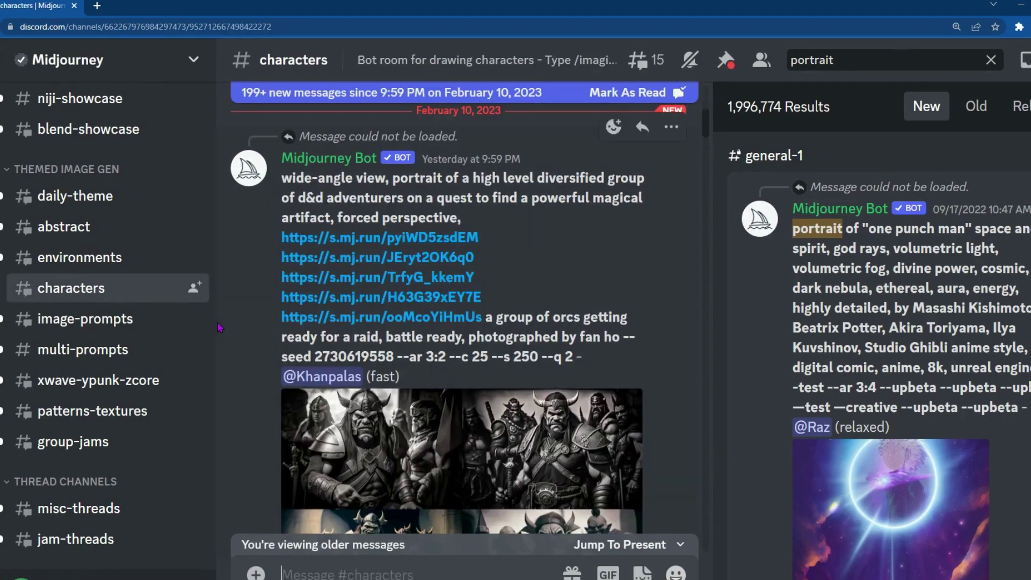
scroll(376, 419, down, 4)
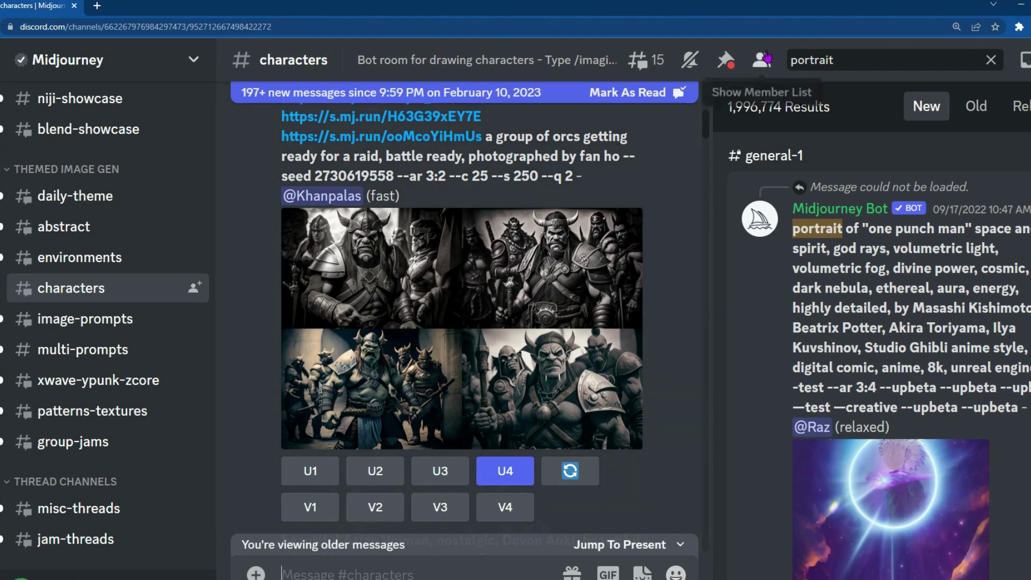
- Open the "one punch man" message from the server's "portrait" search and browse the other matching prompts
click(838, 60)
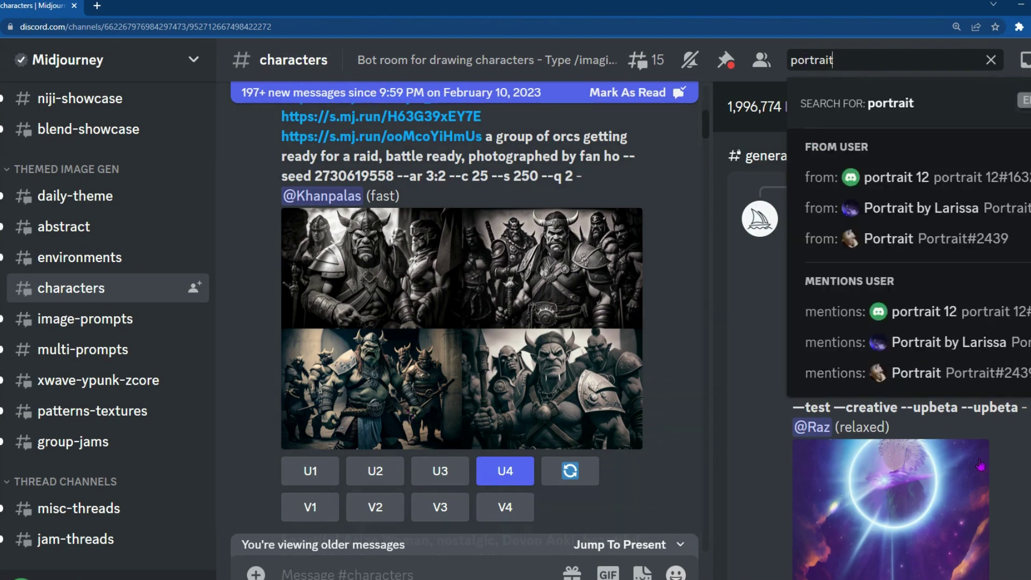
click(1015, 465)
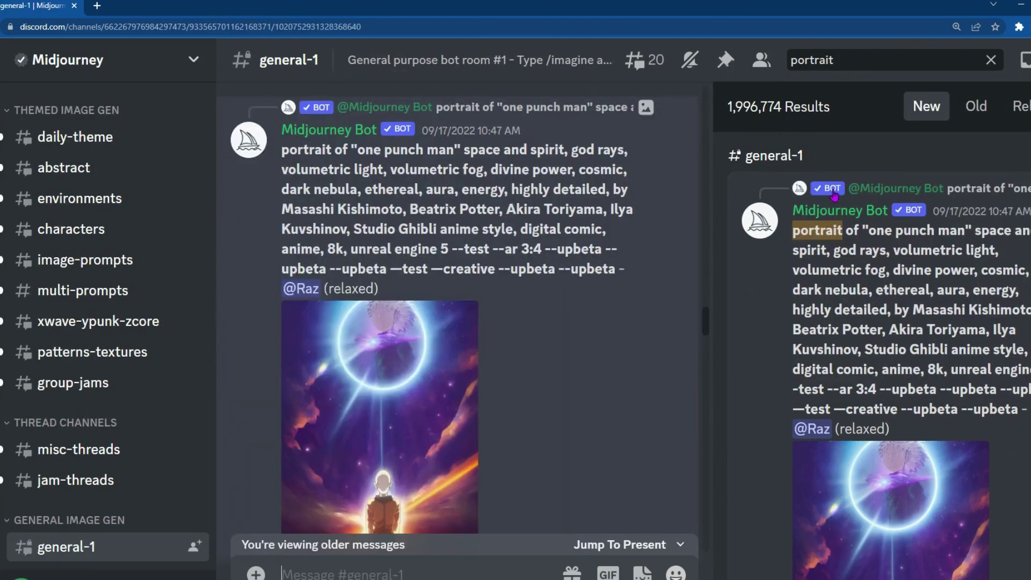
scroll(901, 404, down, 5)
scroll(901, 404, down, 10)
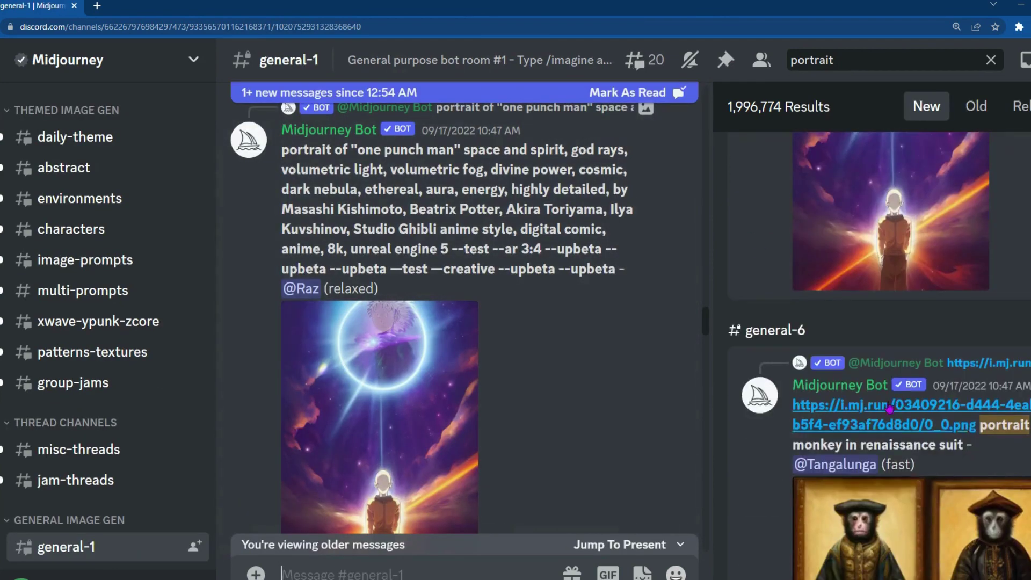
scroll(877, 414, down, 3)
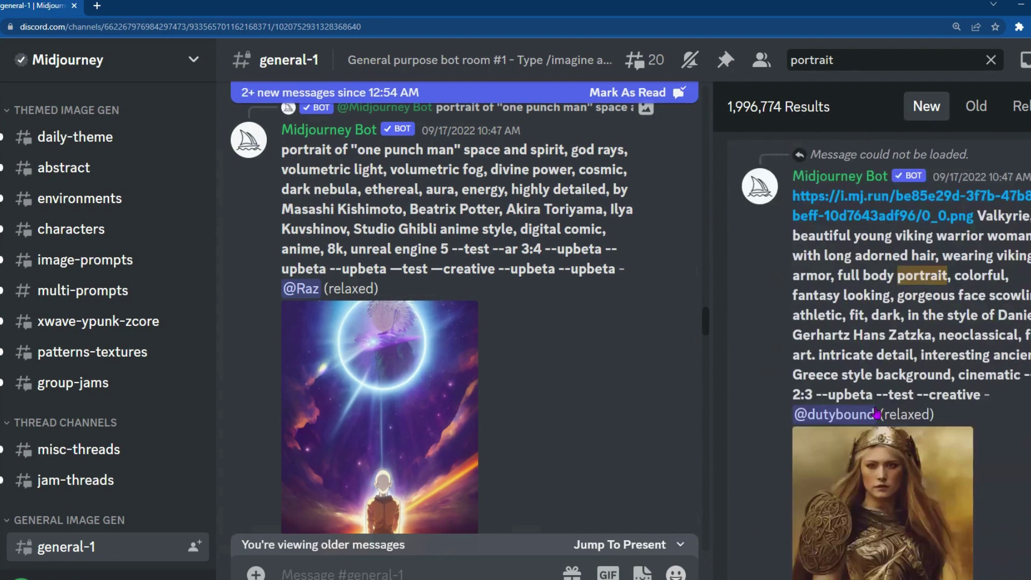